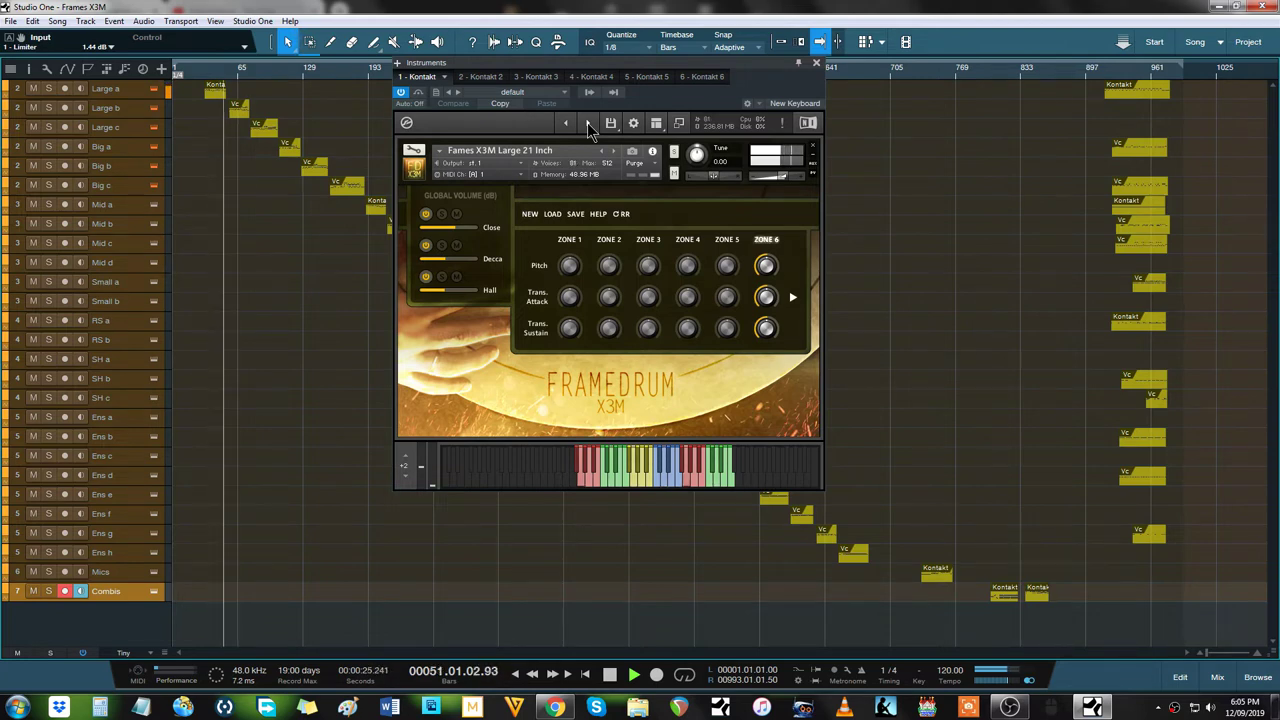
Audition the Kontakt 1 patches in order: Large Tunisia, Large Turk, Big 19 Inch, Big 18 Inch and Big Algiers.
left_click(589, 123)
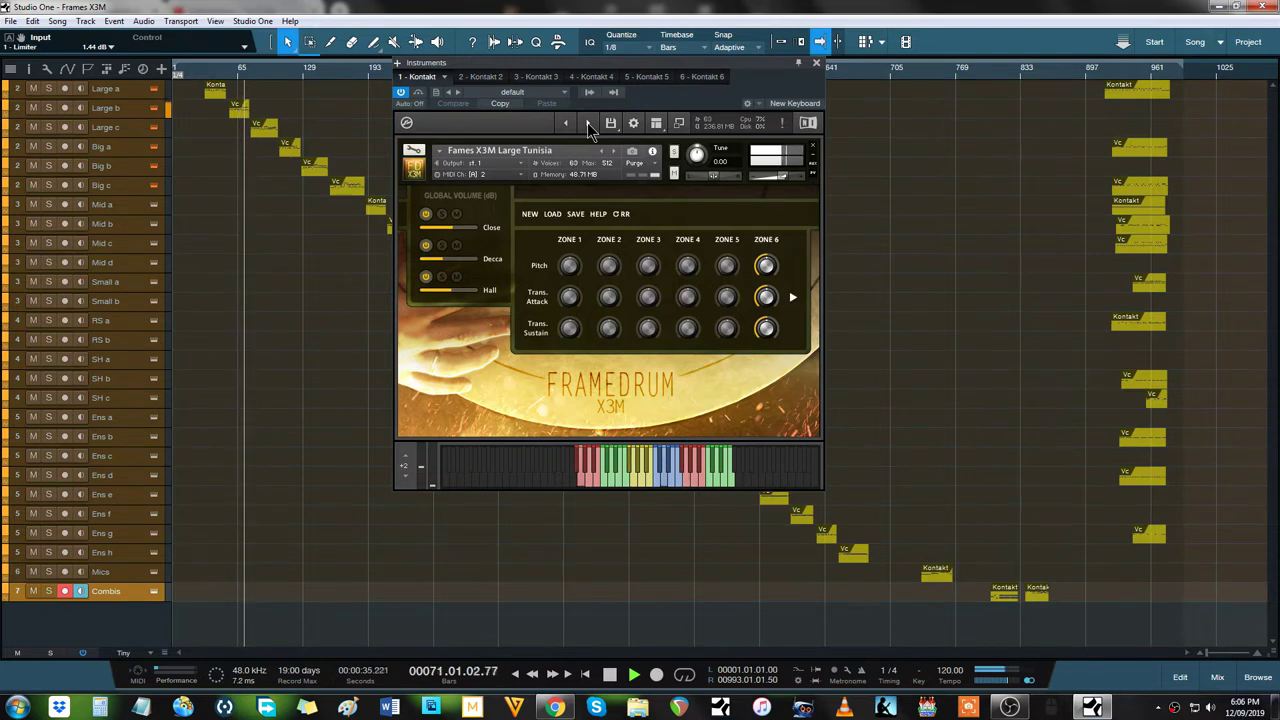
left_click(589, 124)
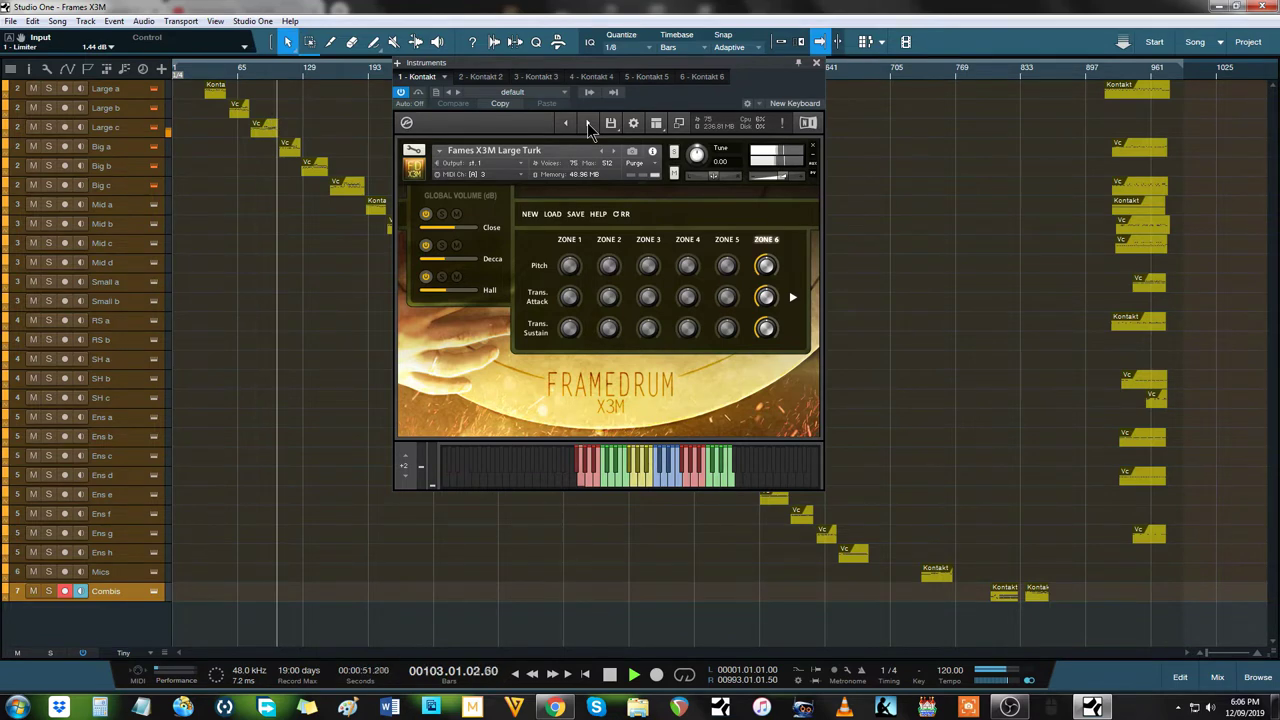
left_click(589, 123)
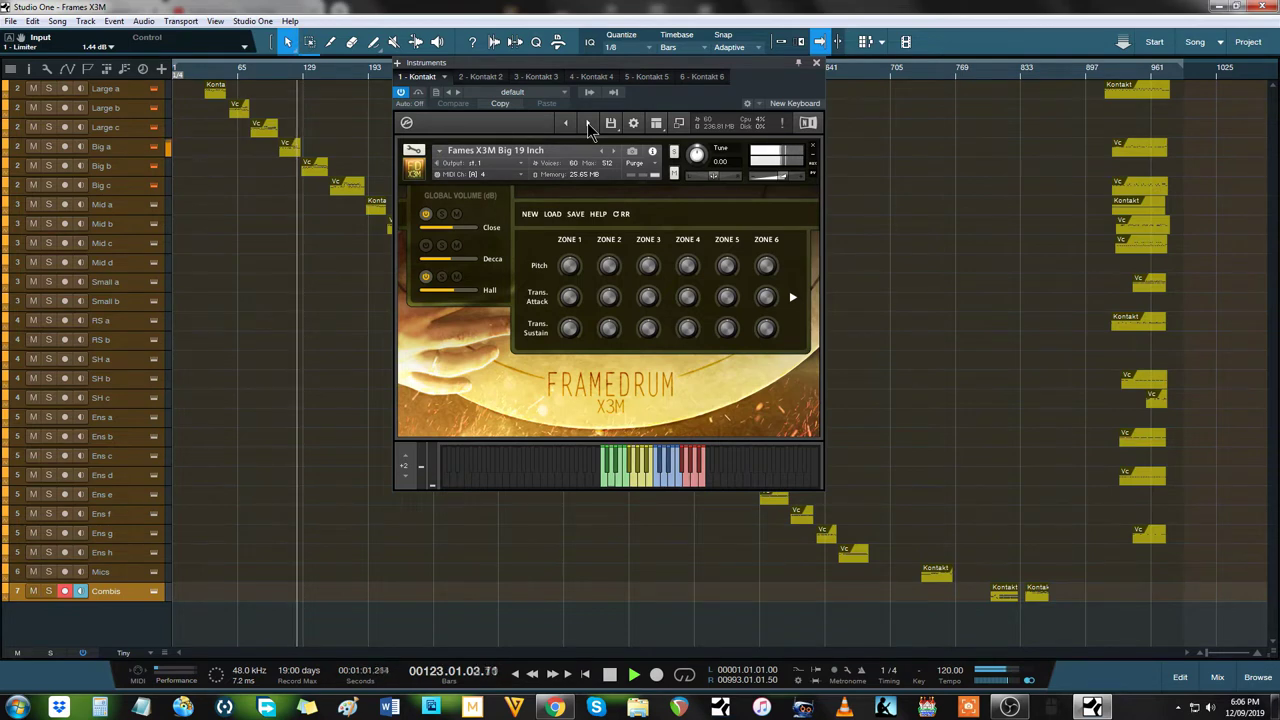
left_click(588, 124)
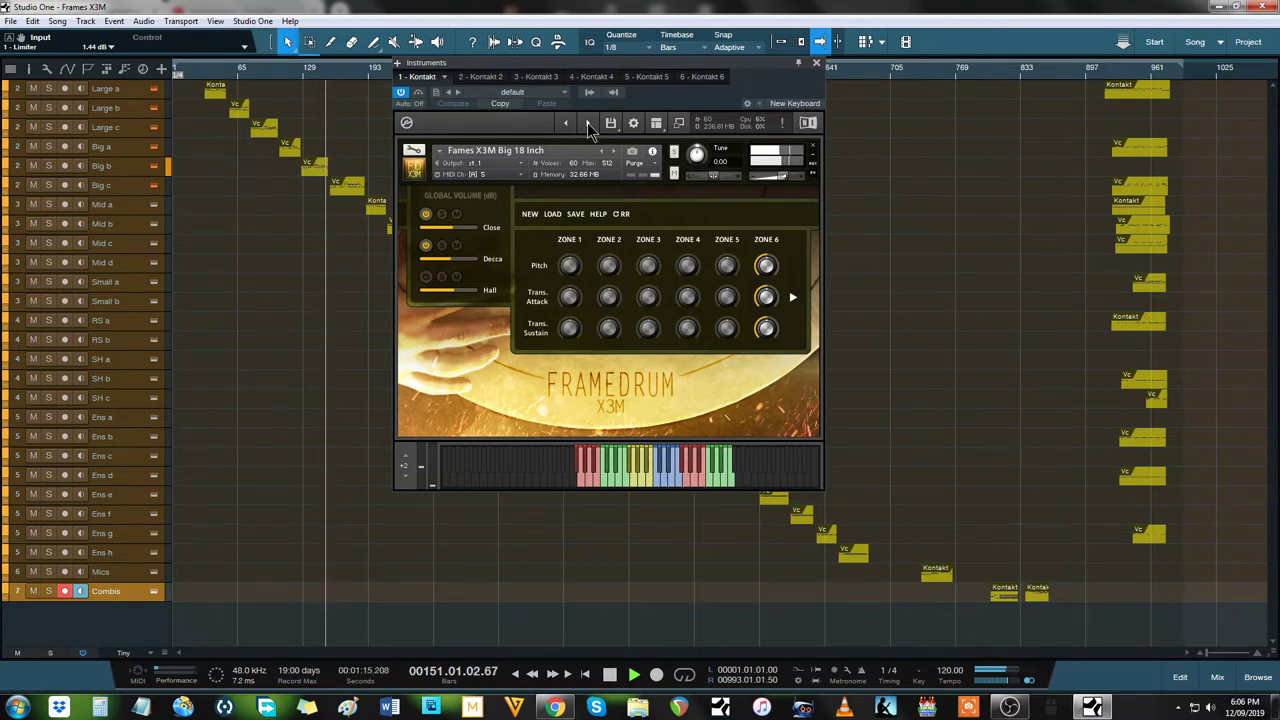
left_click(589, 124)
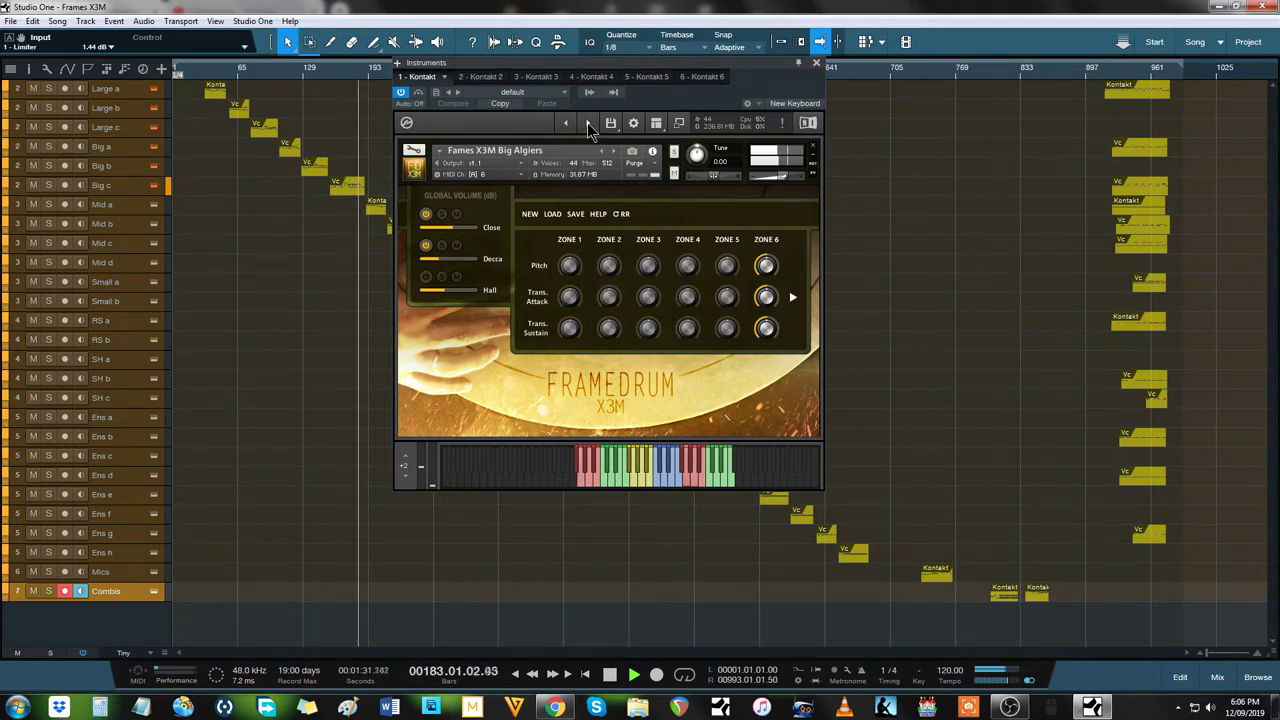
Audition the Kontakt 2 patches from Medium 16 Inch through Medium 12 Inch, Medium Dervish and Small 8 Inch to Small Bazaar.
left_click(488, 80)
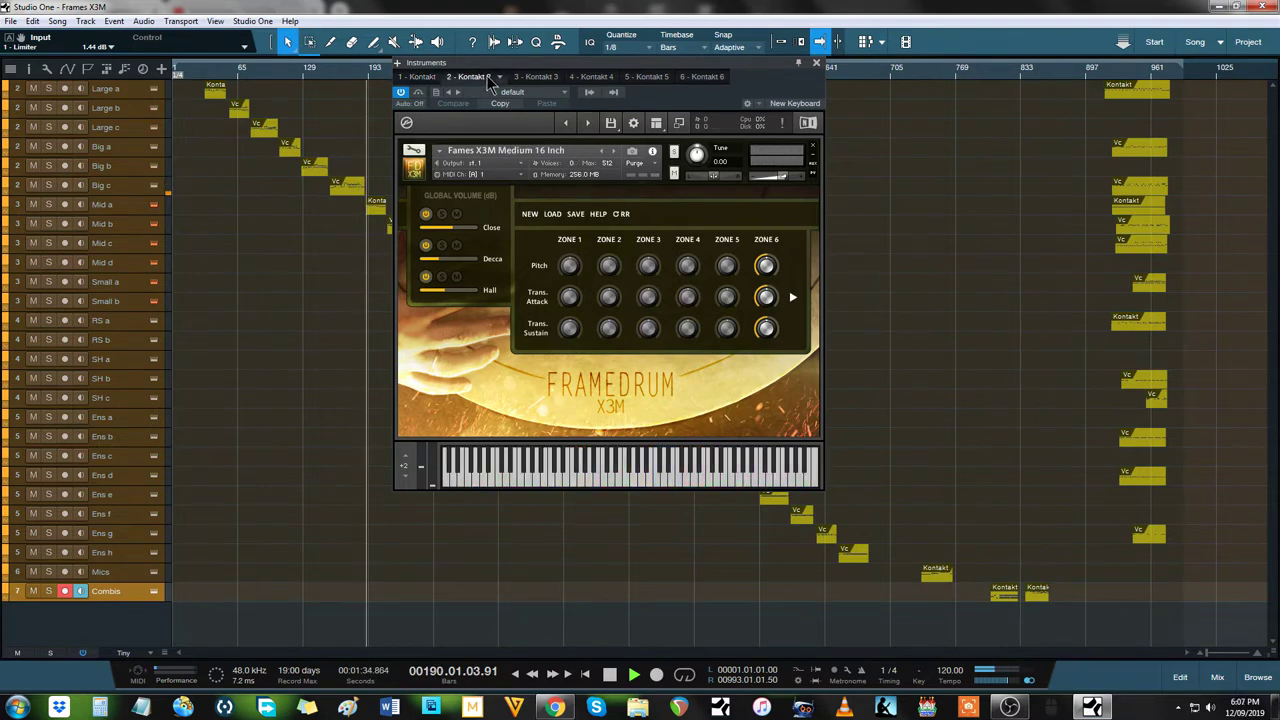
left_click(589, 123)
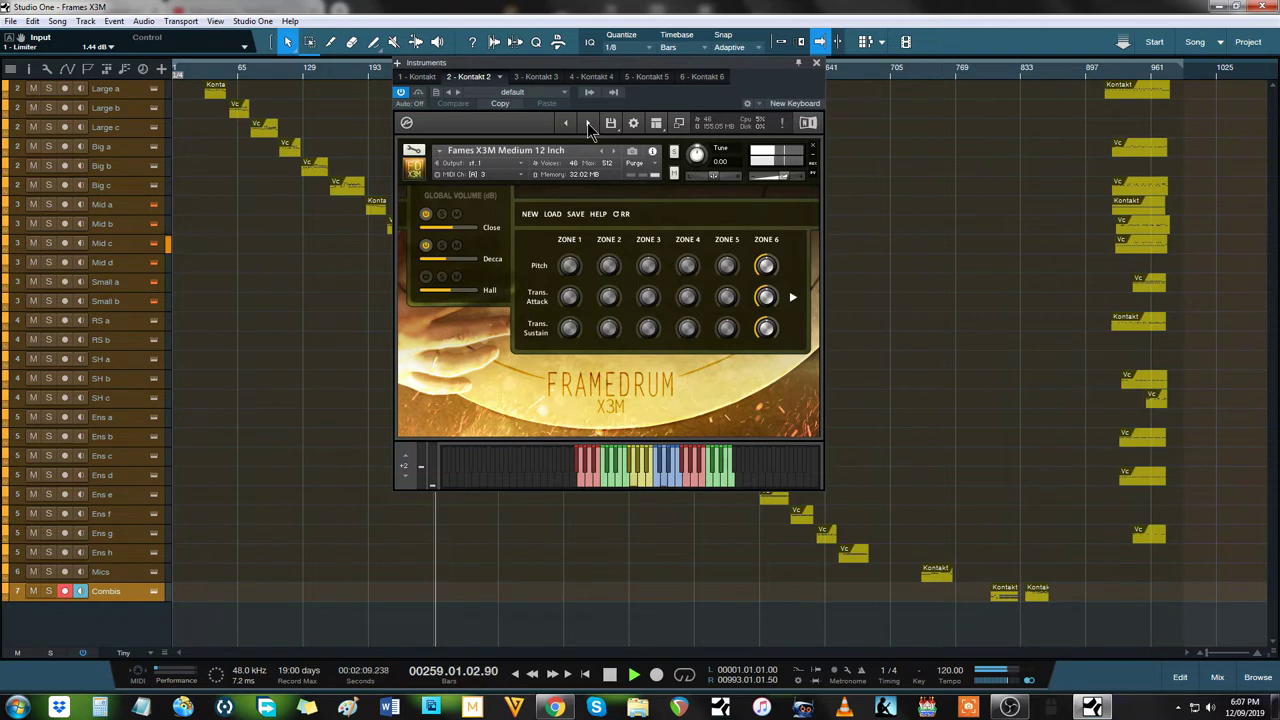
left_click(590, 124)
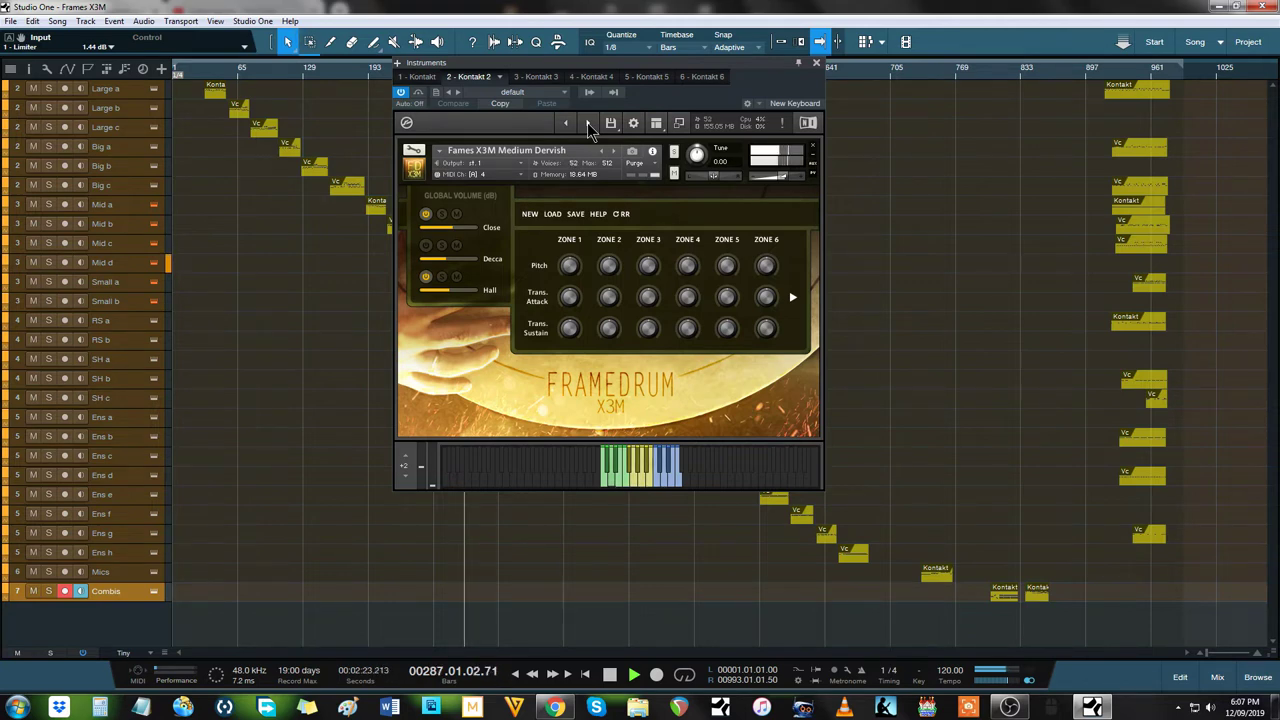
left_click(589, 123)
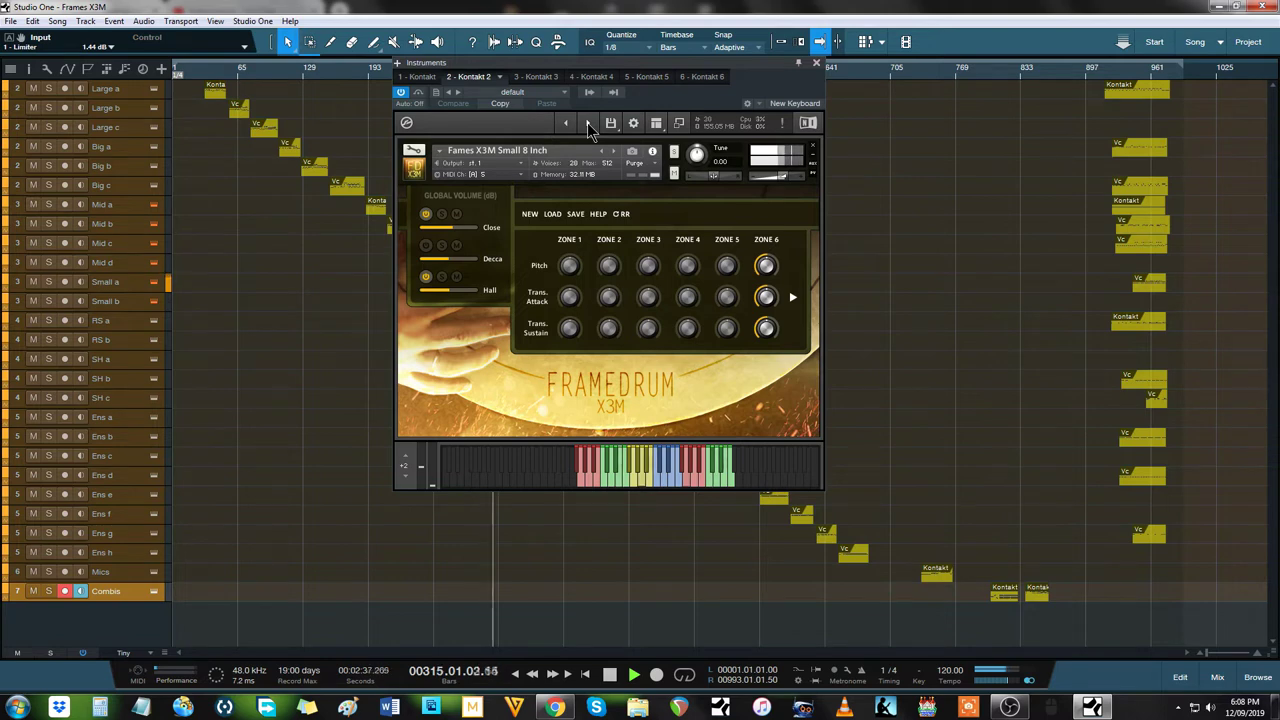
left_click(588, 122)
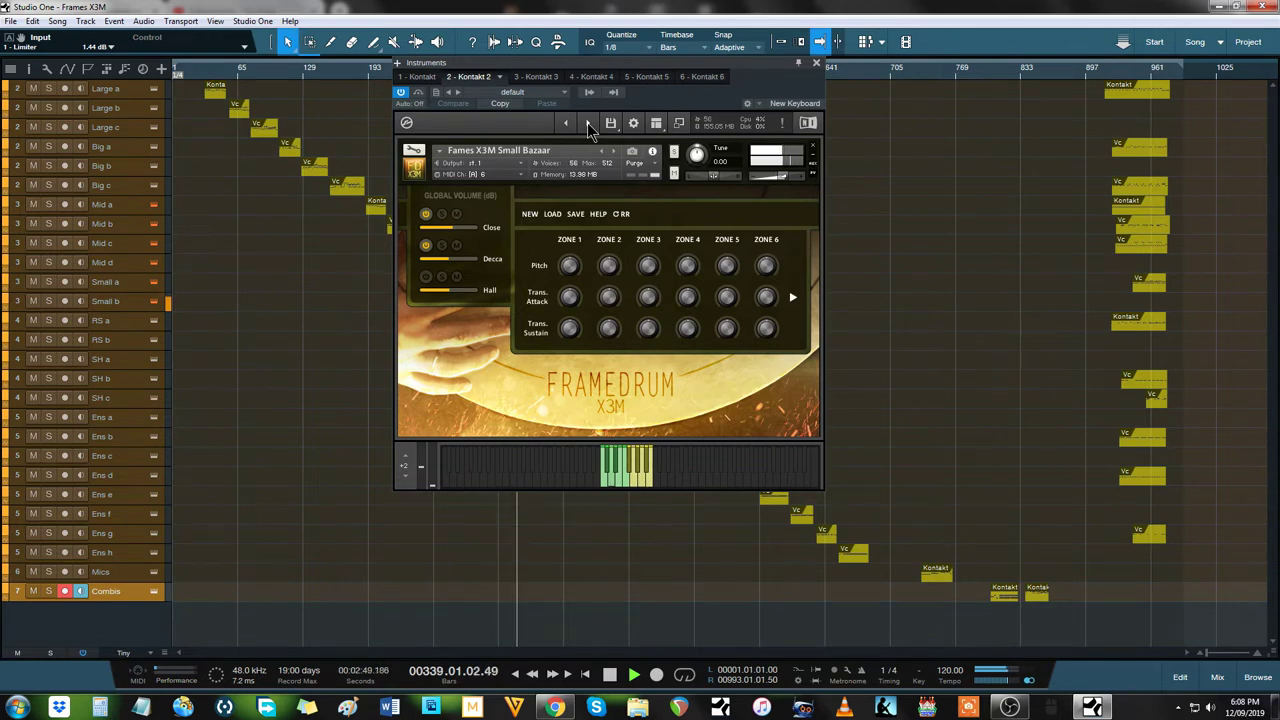
Audition the Kontakt 3 patches from Rawskin Damascus and Rawskin Moroccan through the Shamanistic Ocean and Sand drums to Shamanistic Traditional.
left_click(540, 78)
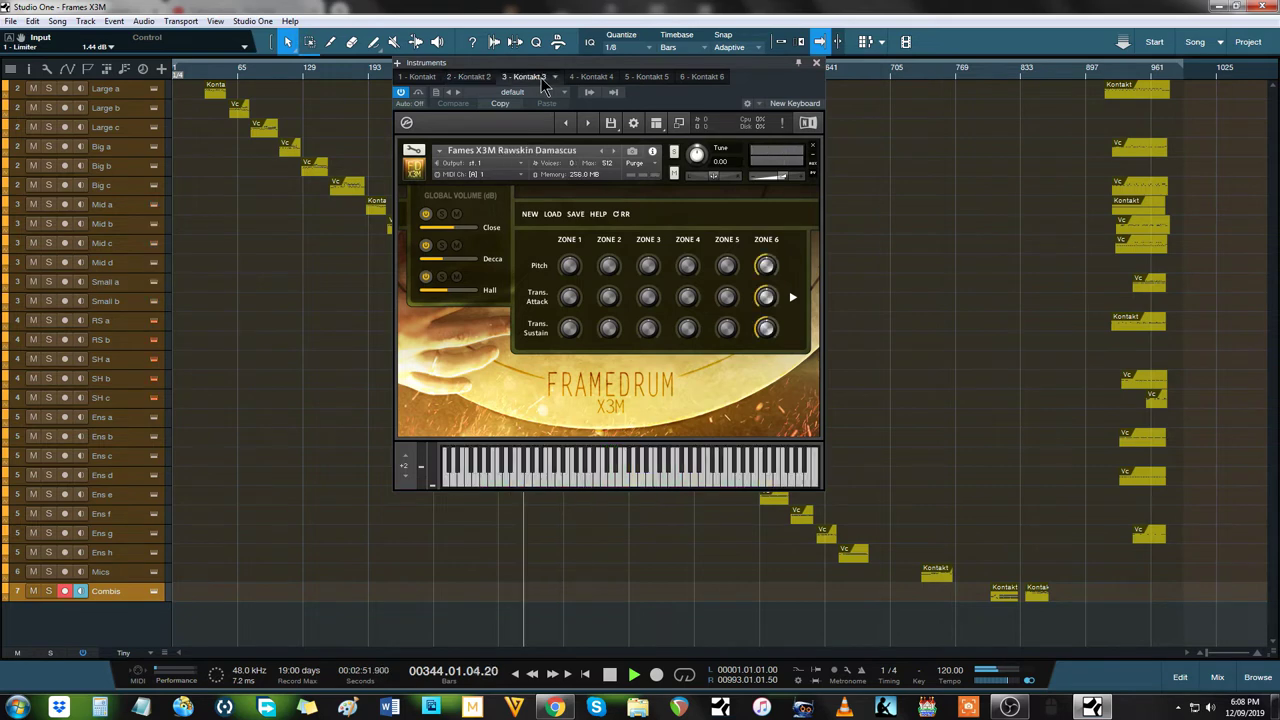
left_click(589, 124)
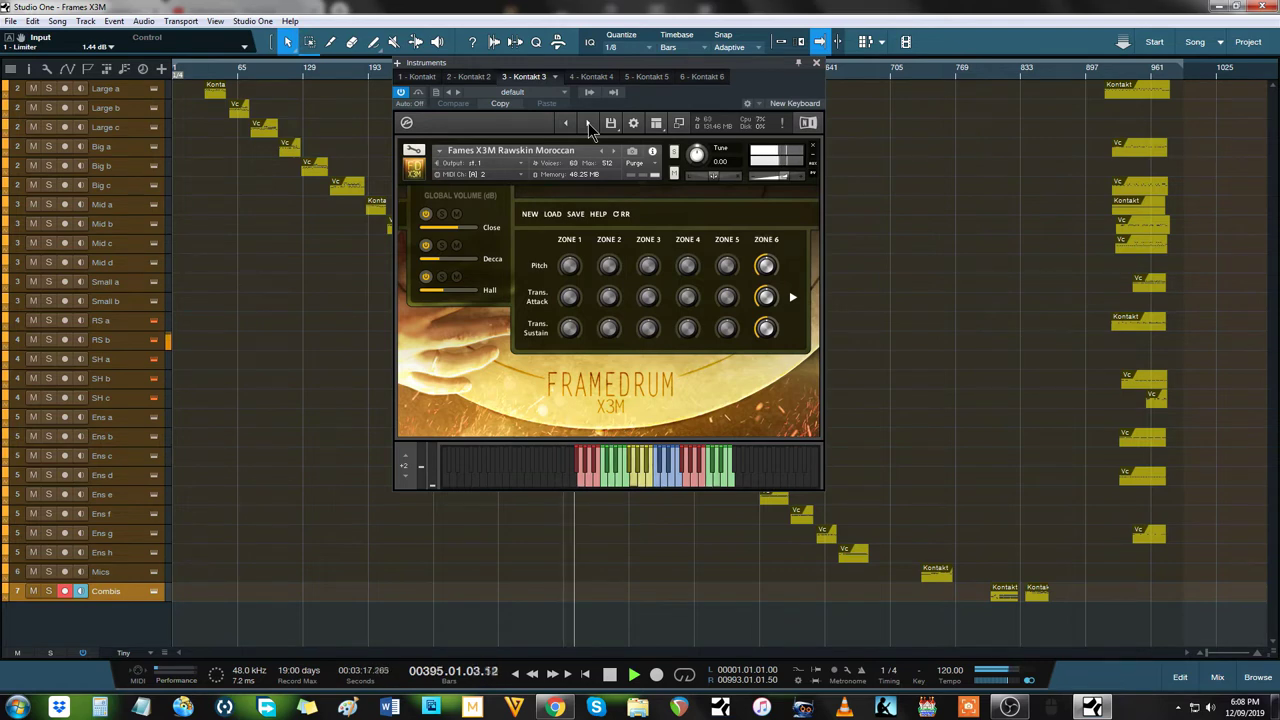
left_click(589, 124)
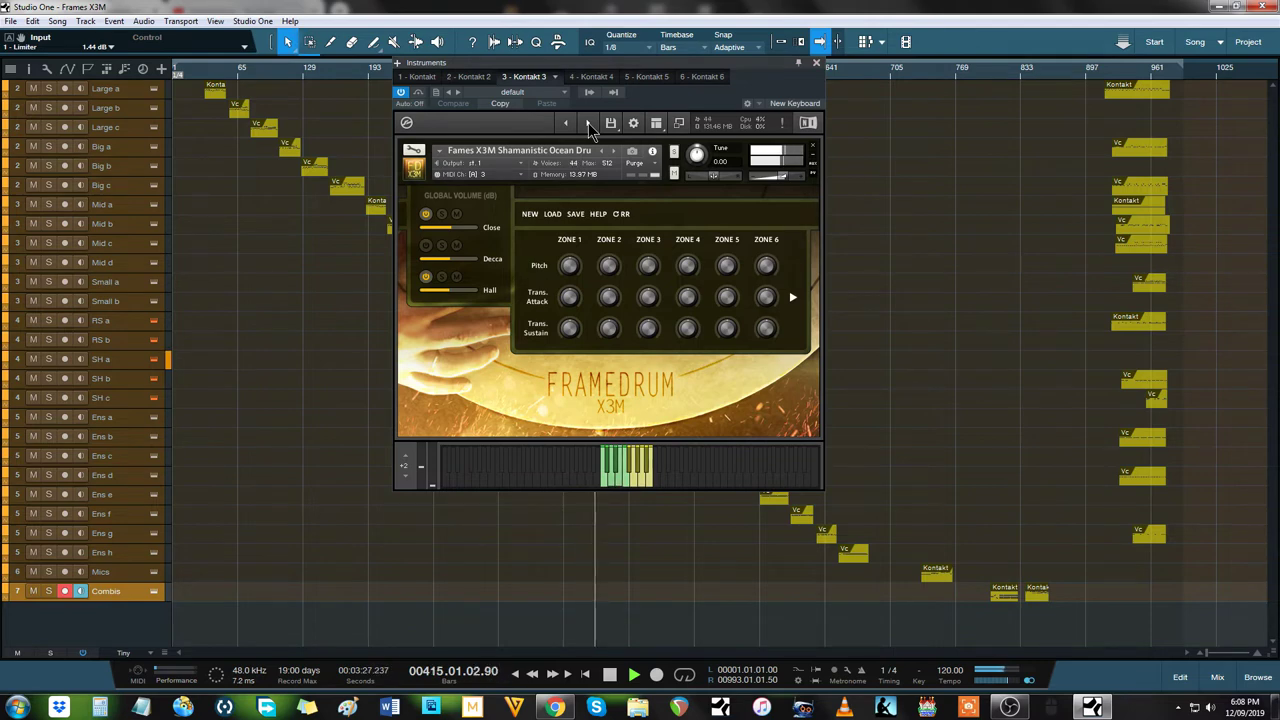
left_click(589, 124)
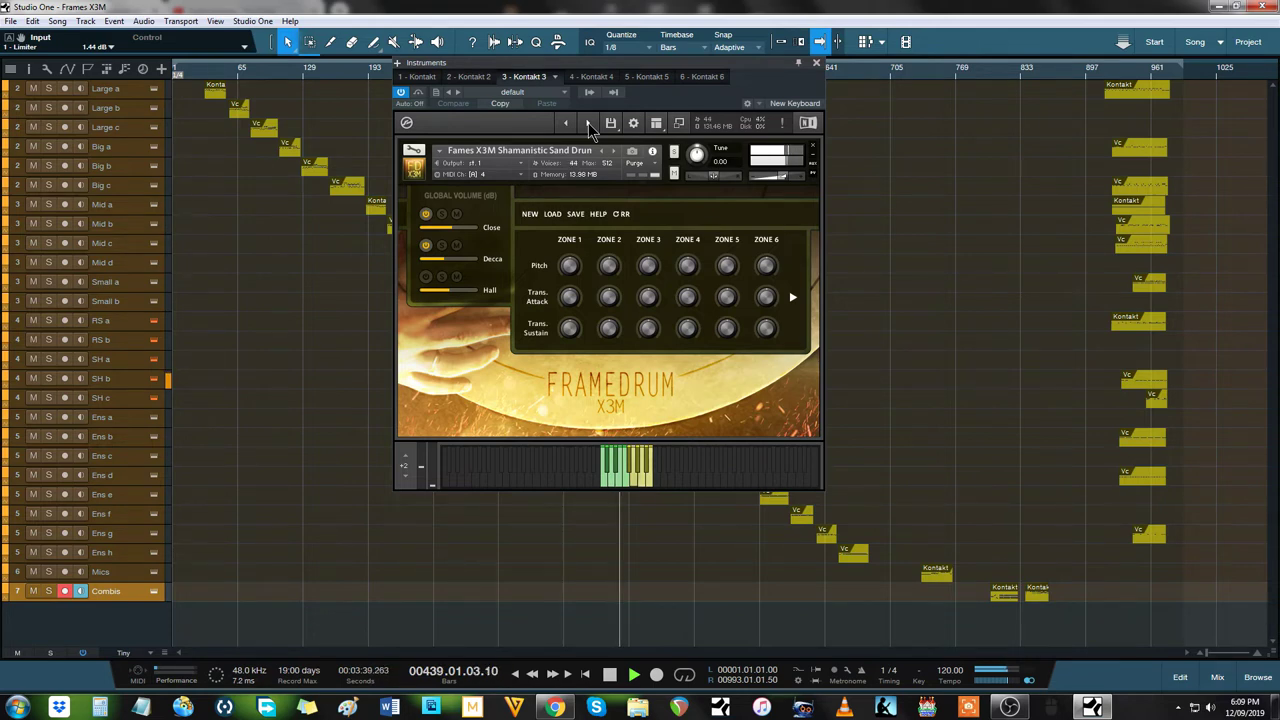
left_click(588, 123)
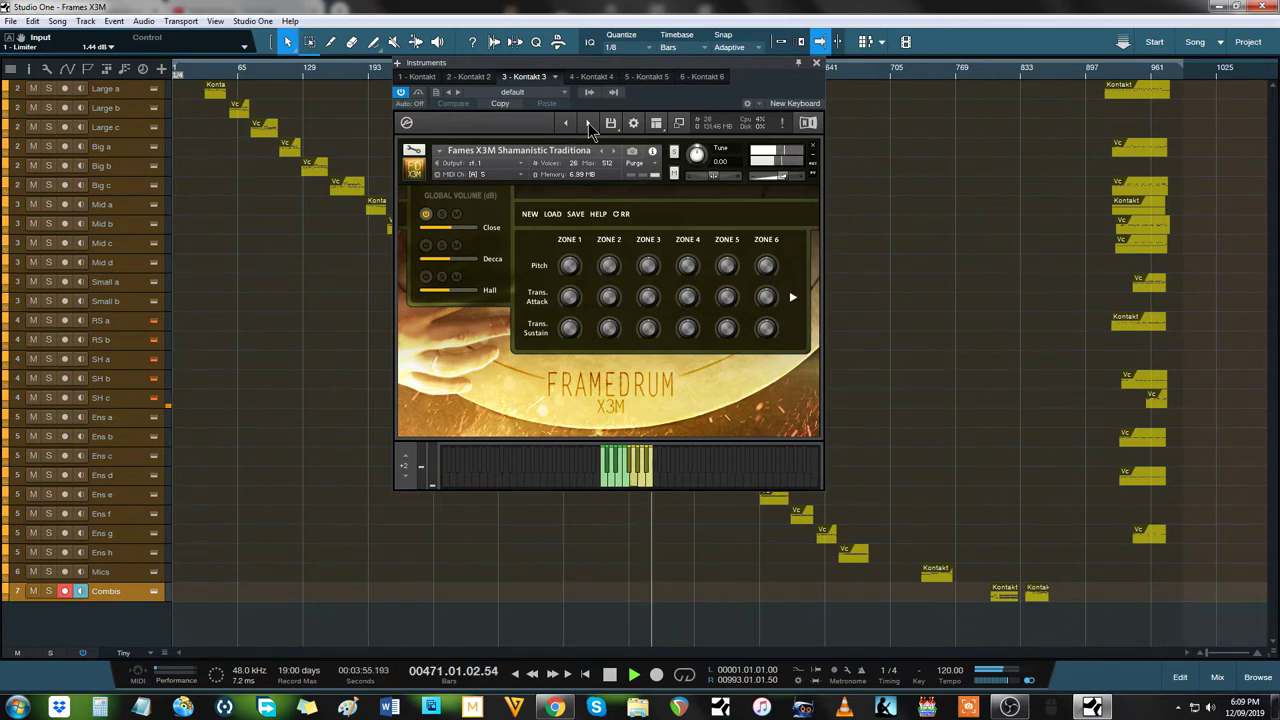
Audition the Kontakt 4 ensemble patches one after another, from Framesurdo through High Skins, Low Hit, Low Skins, Runners and Skull Island to Slam.
left_click(590, 76)
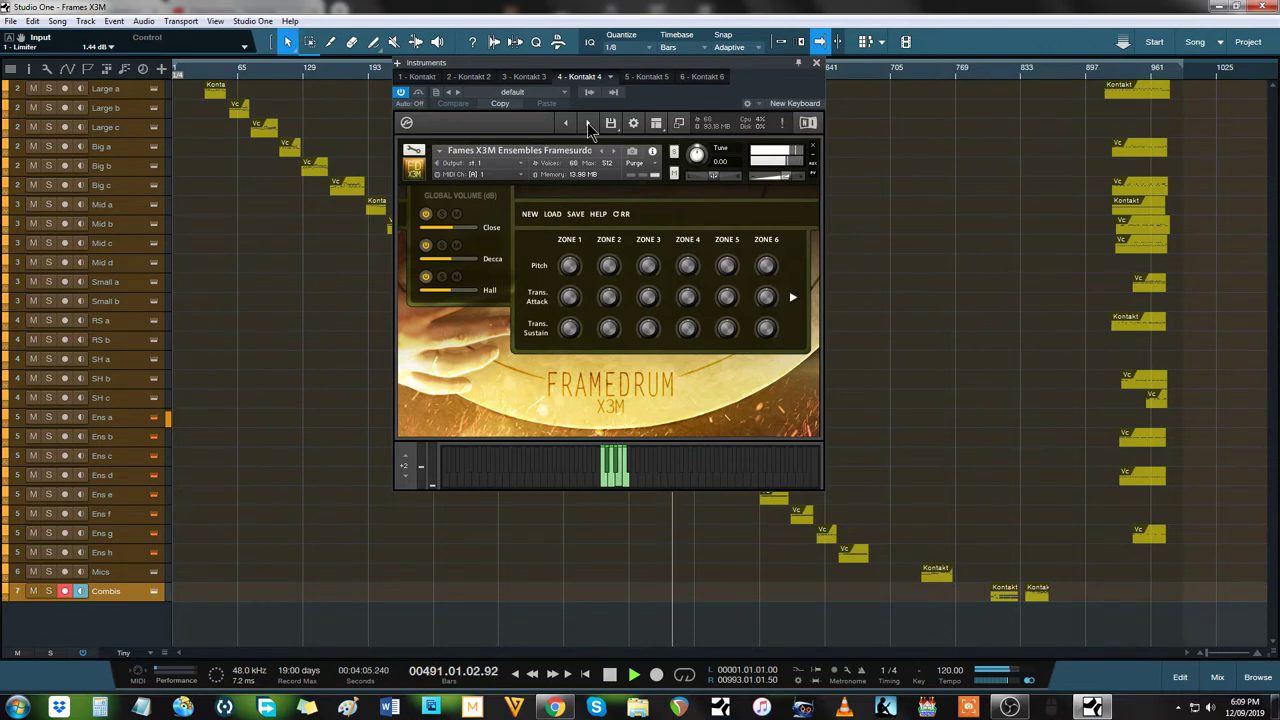
left_click(587, 122)
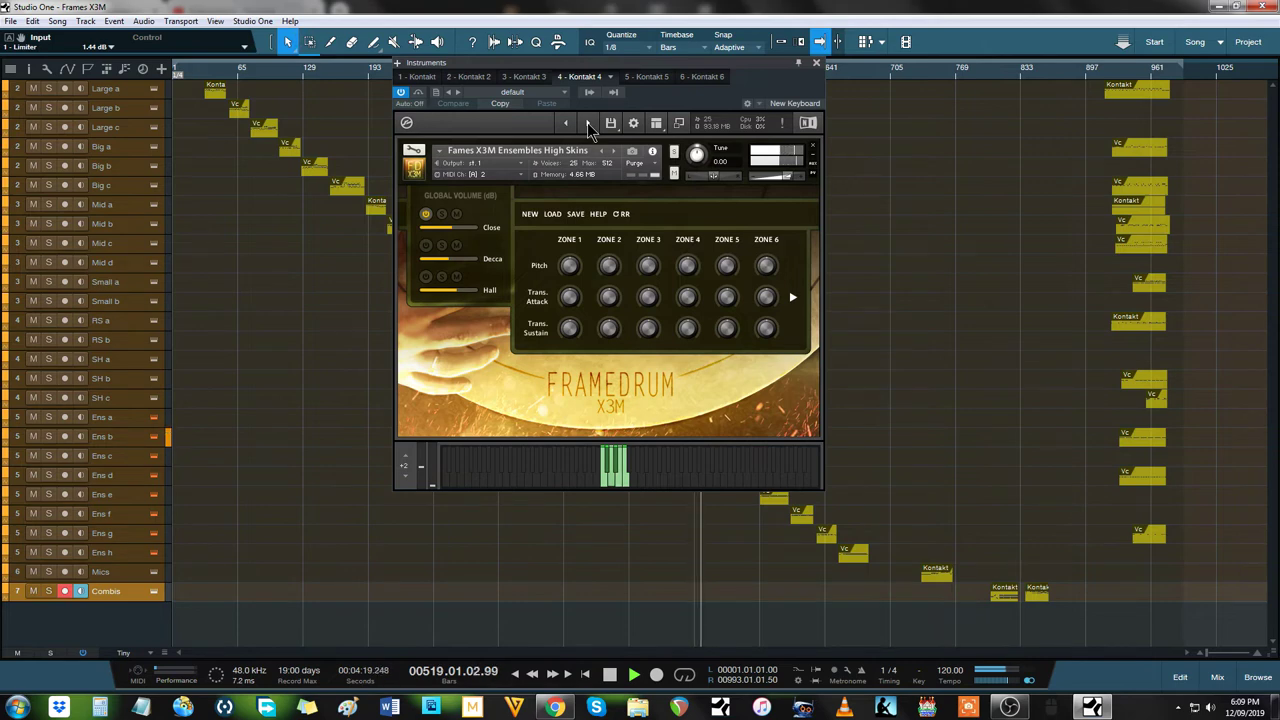
left_click(588, 122)
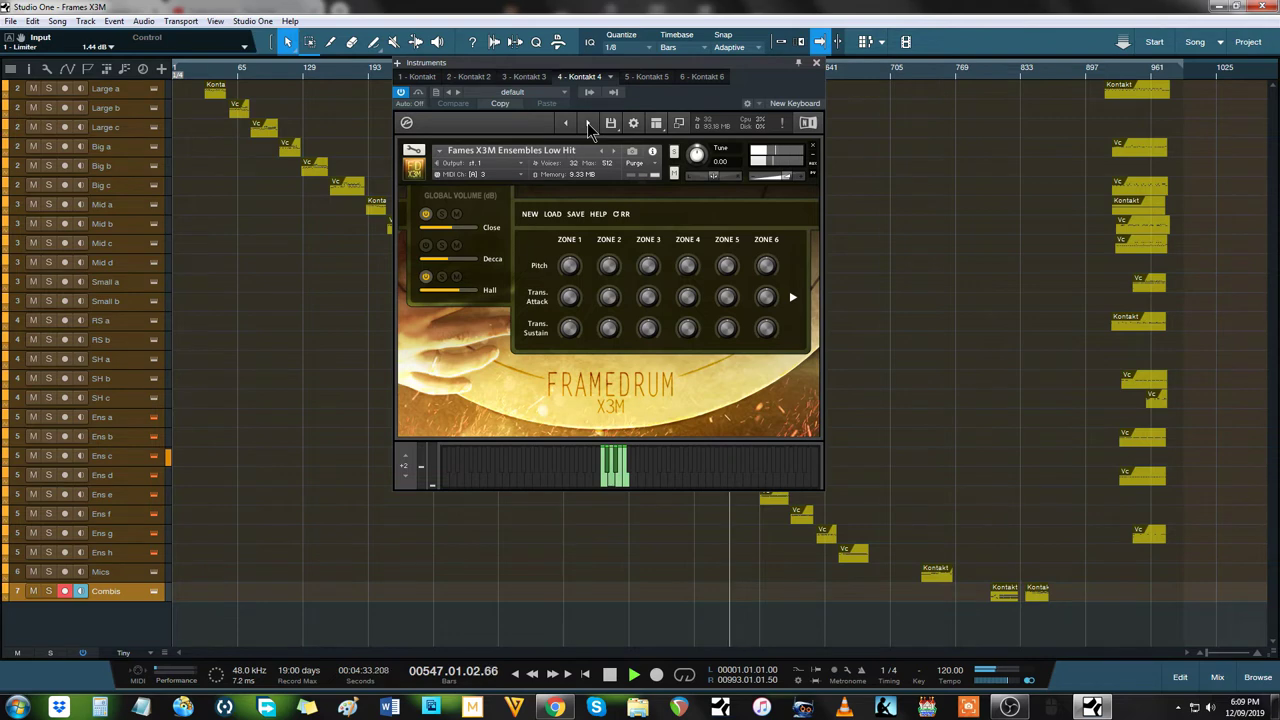
left_click(587, 122)
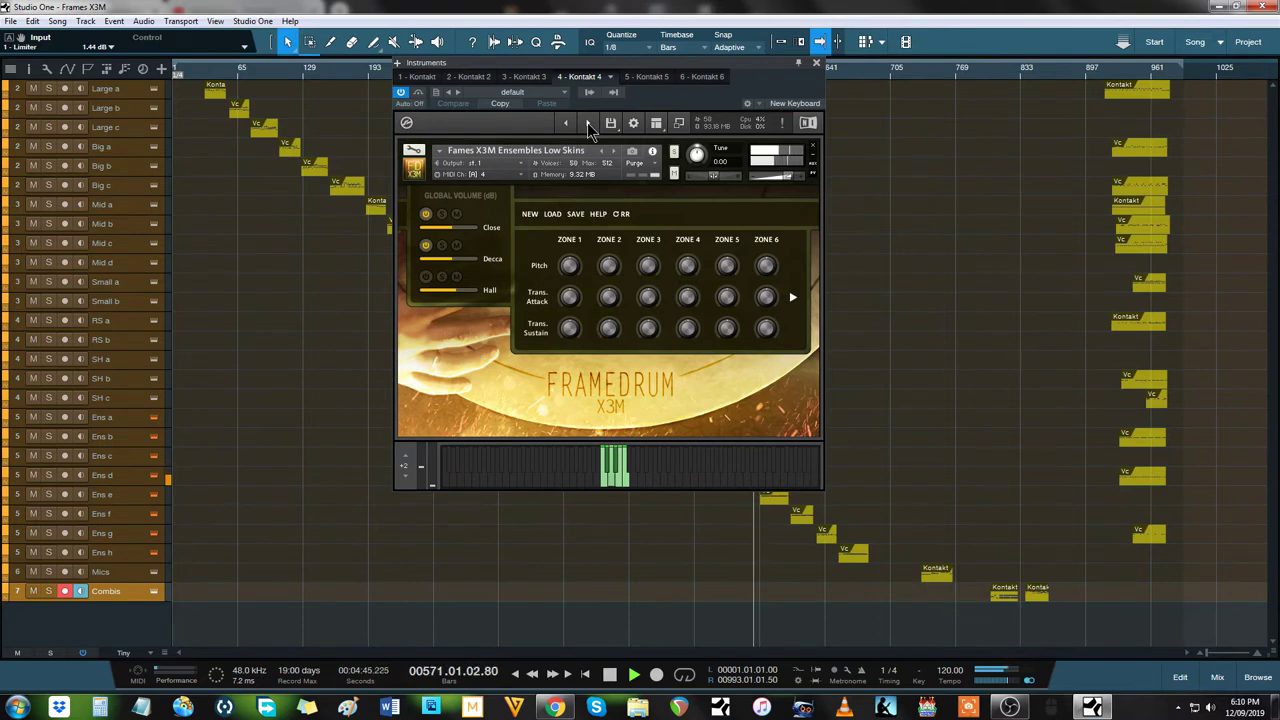
left_click(587, 122)
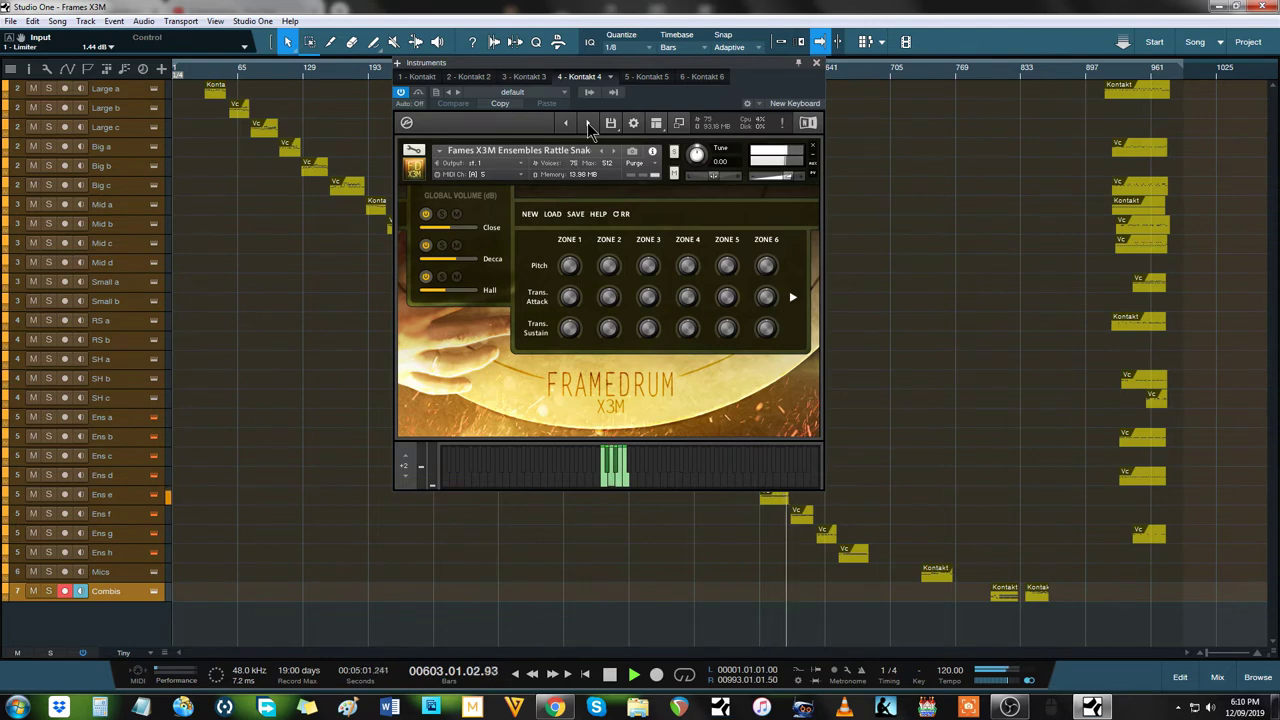
left_click(588, 122)
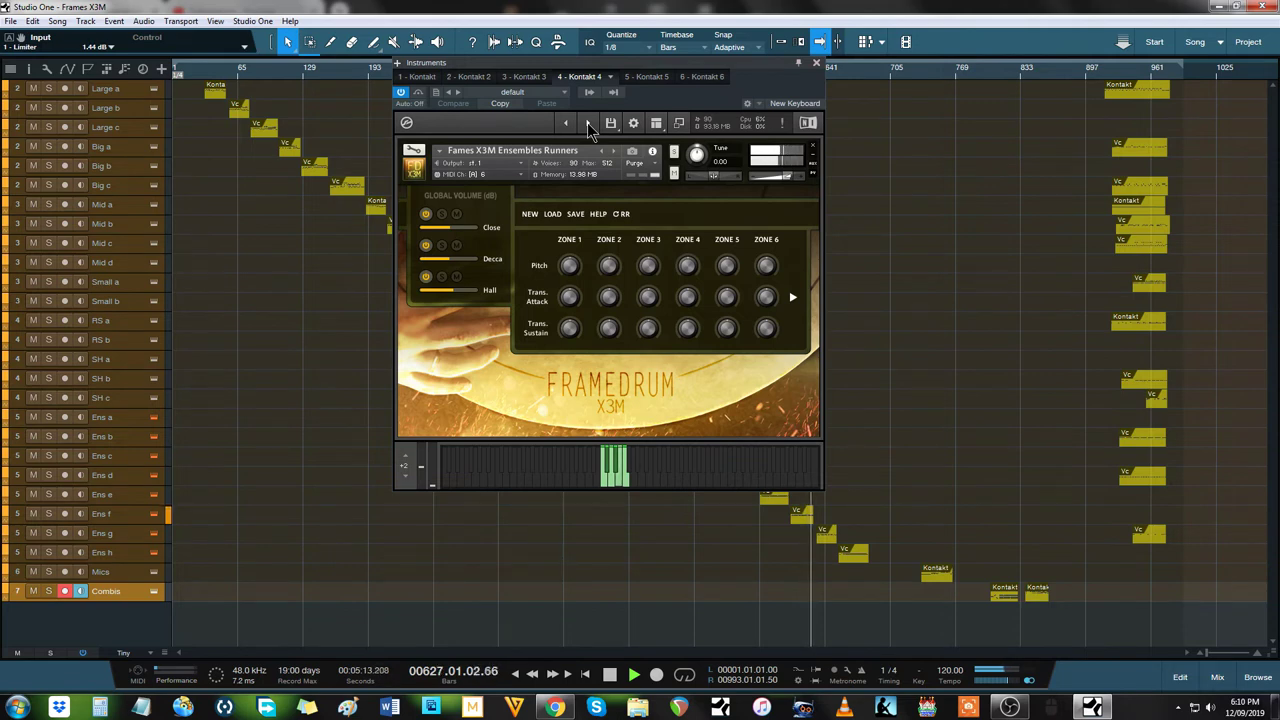
left_click(588, 122)
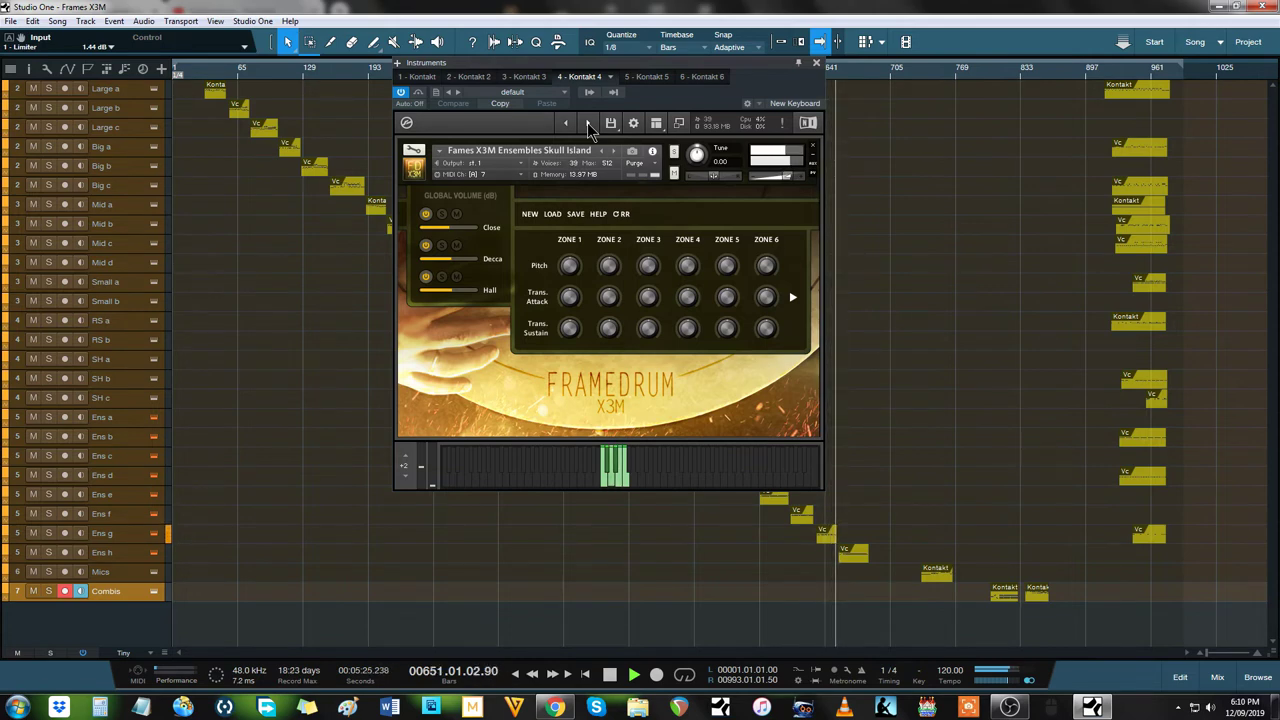
left_click(588, 122)
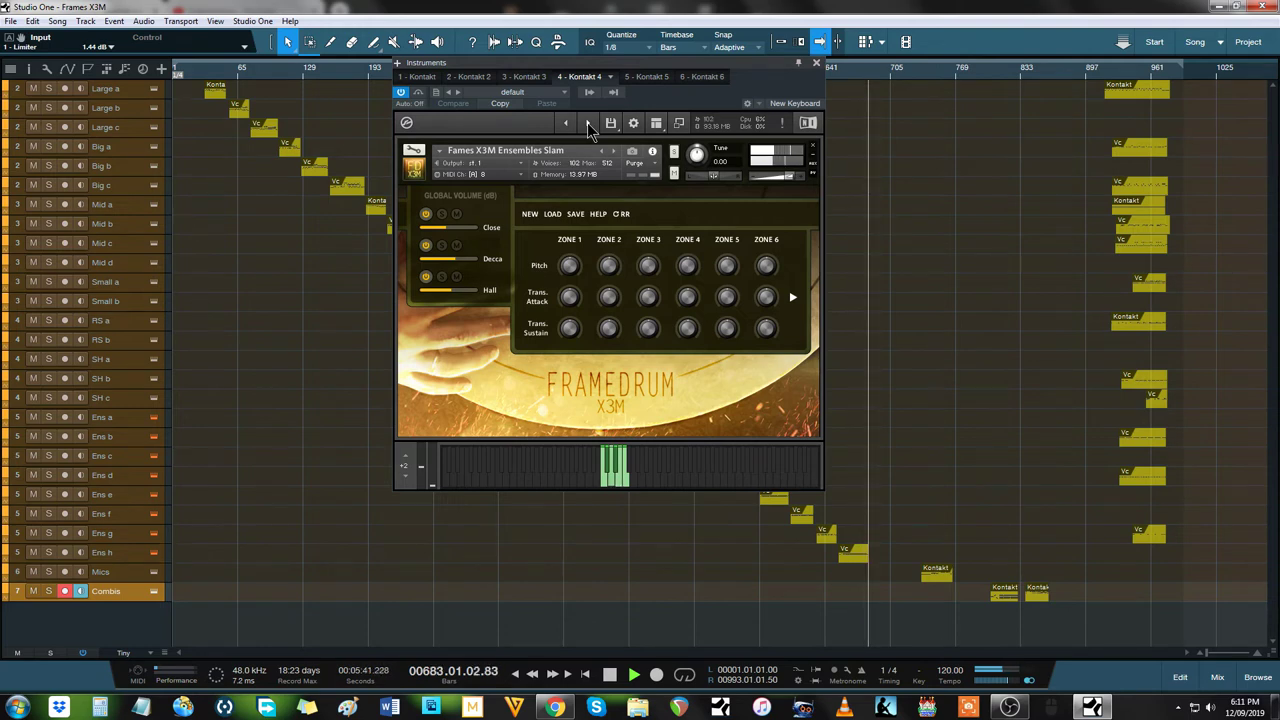
Examine the sample lists and mix settings of zones 1, 2 and 4 in the Kontakt 5 instance, and close the zone editor.
left_click(649, 79)
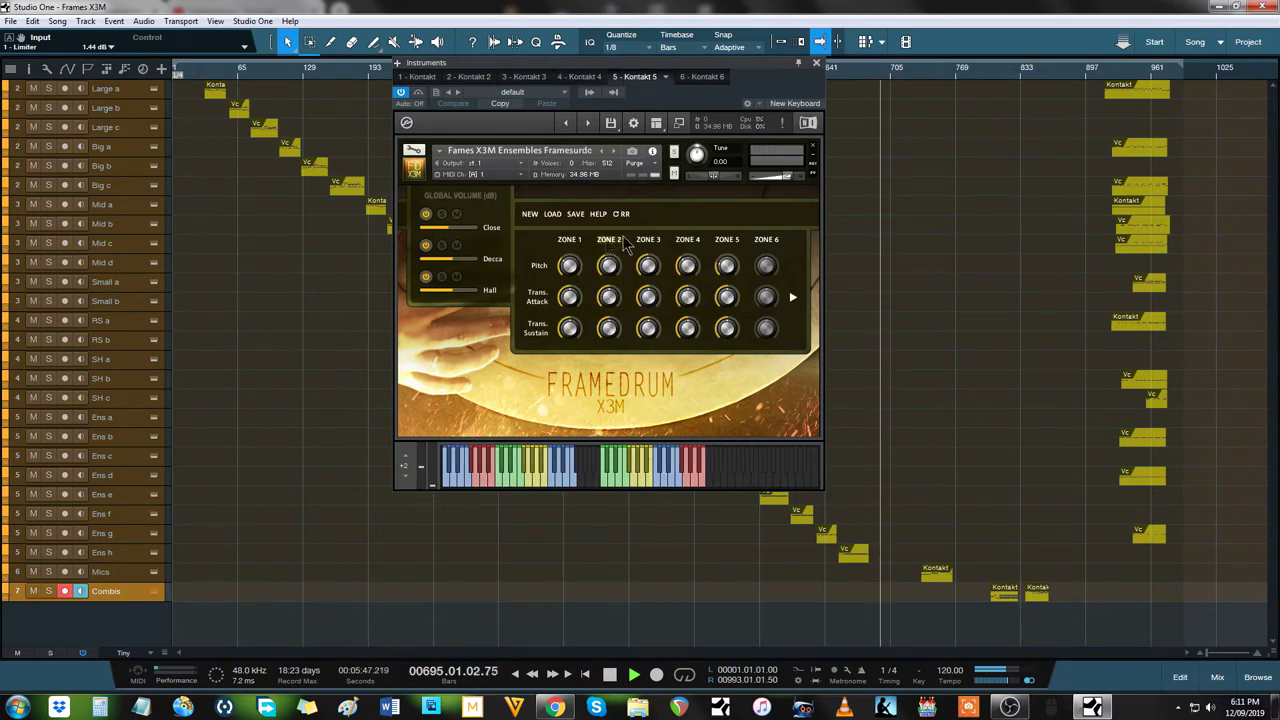
left_click(574, 240)
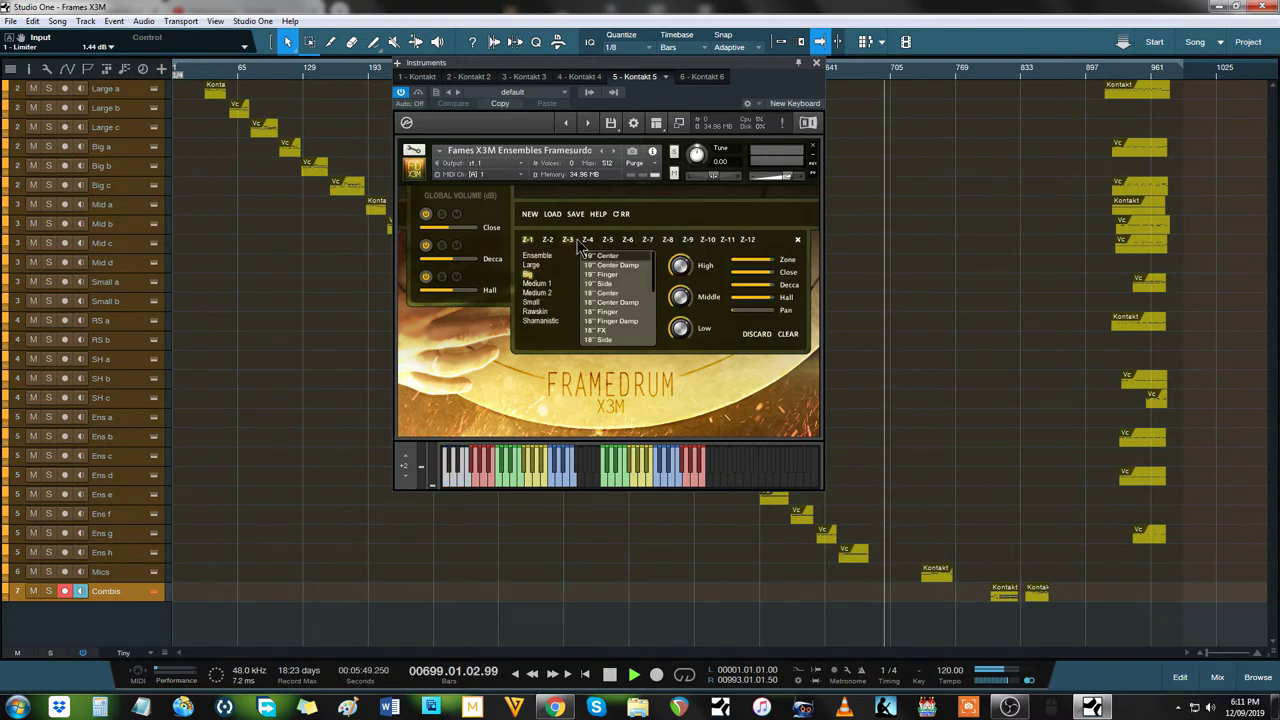
mouse_move(657, 280)
left_mouse_down()
mouse_move(659, 325)
mouse_move(659, 278)
left_mouse_up()
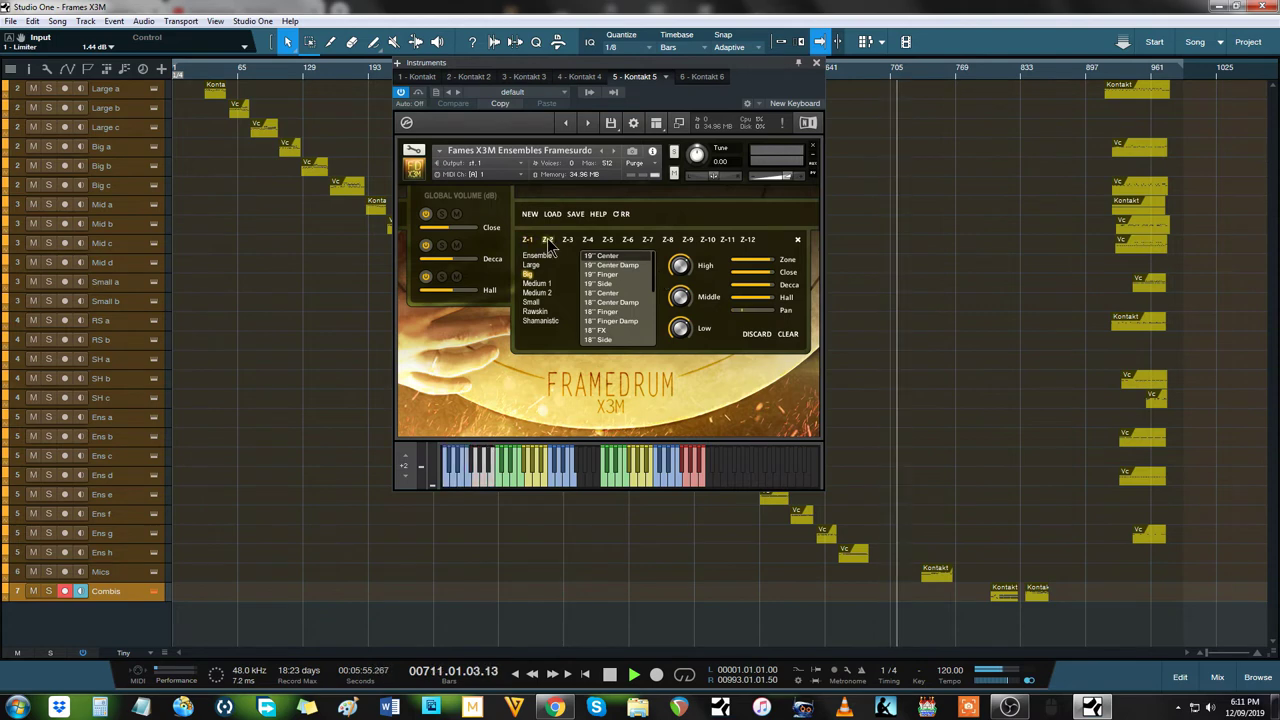
left_click(586, 243)
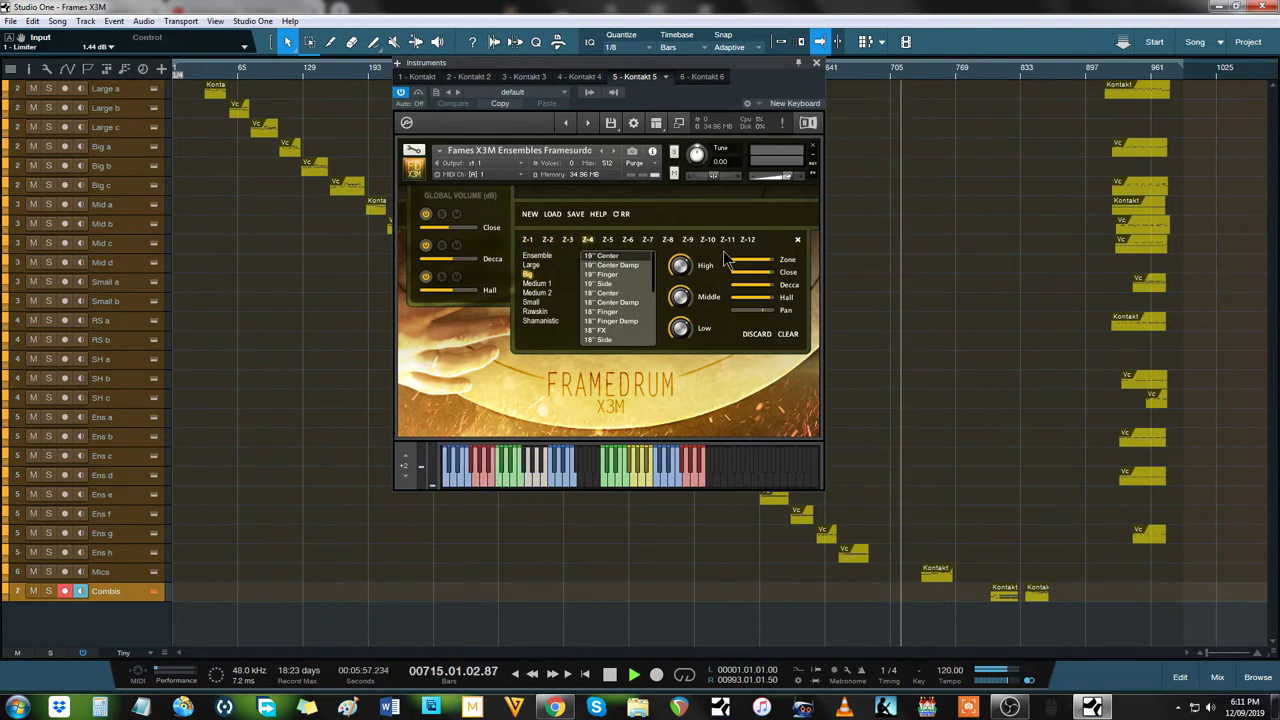
left_click(798, 241)
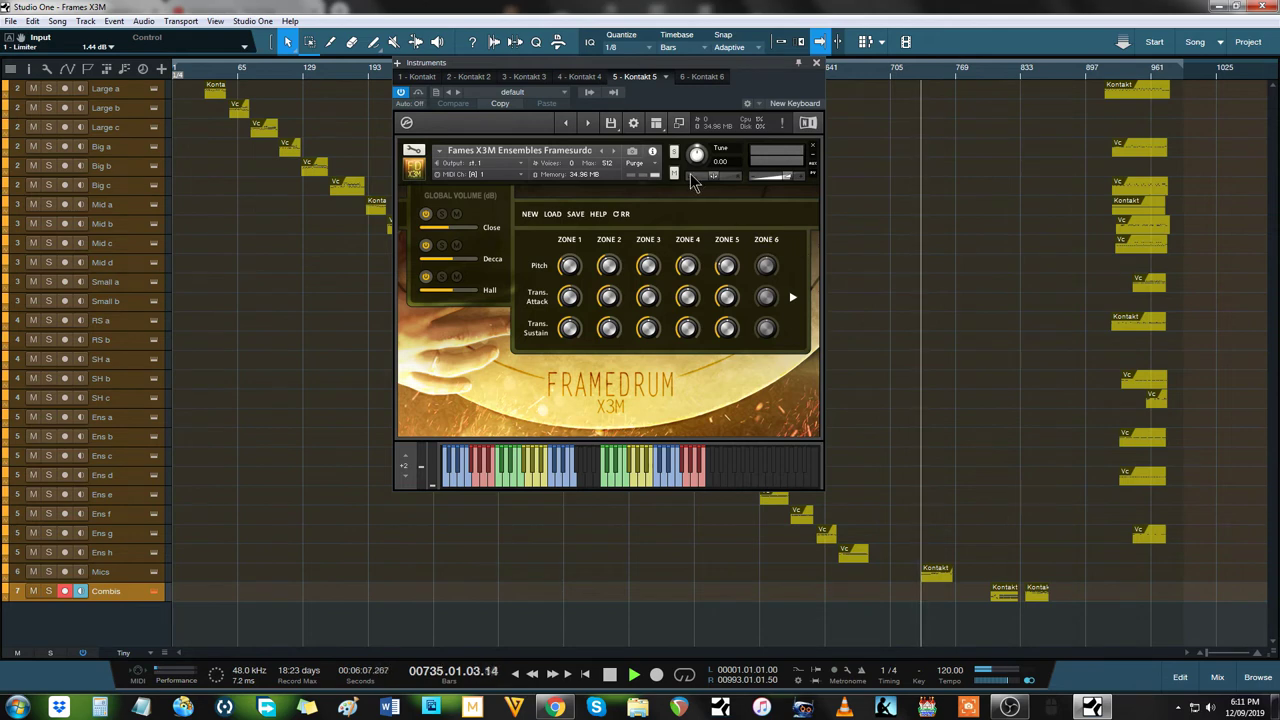
Review the Kontakt 6 instance, and check the zone 4 settings and the zones 7 to 12 controls in Kontakt 5.
left_click(695, 77)
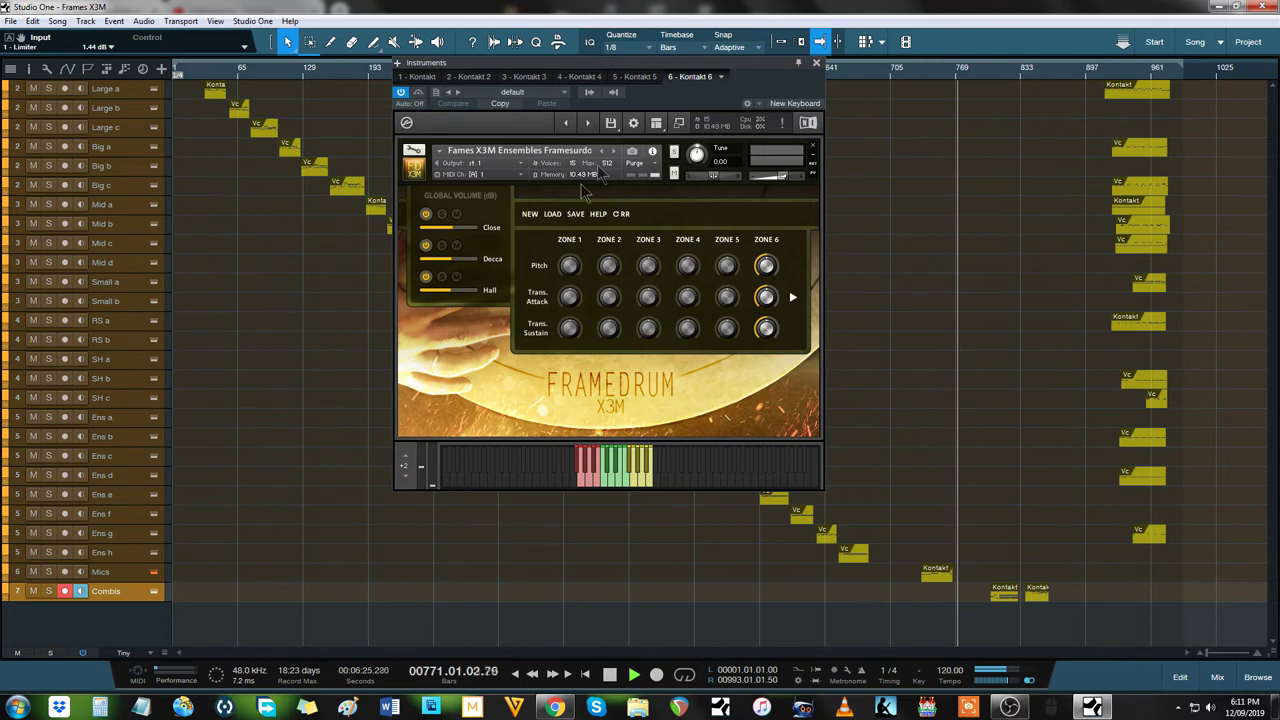
left_click(639, 76)
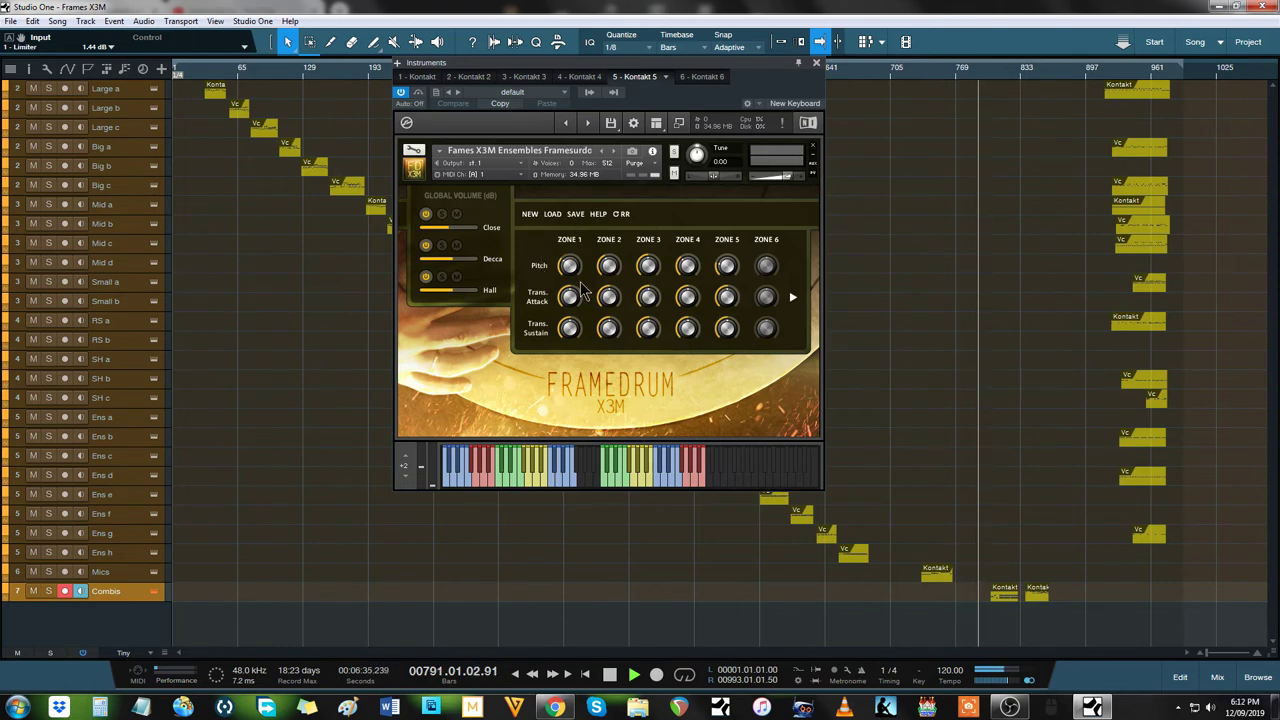
left_click(687, 240)
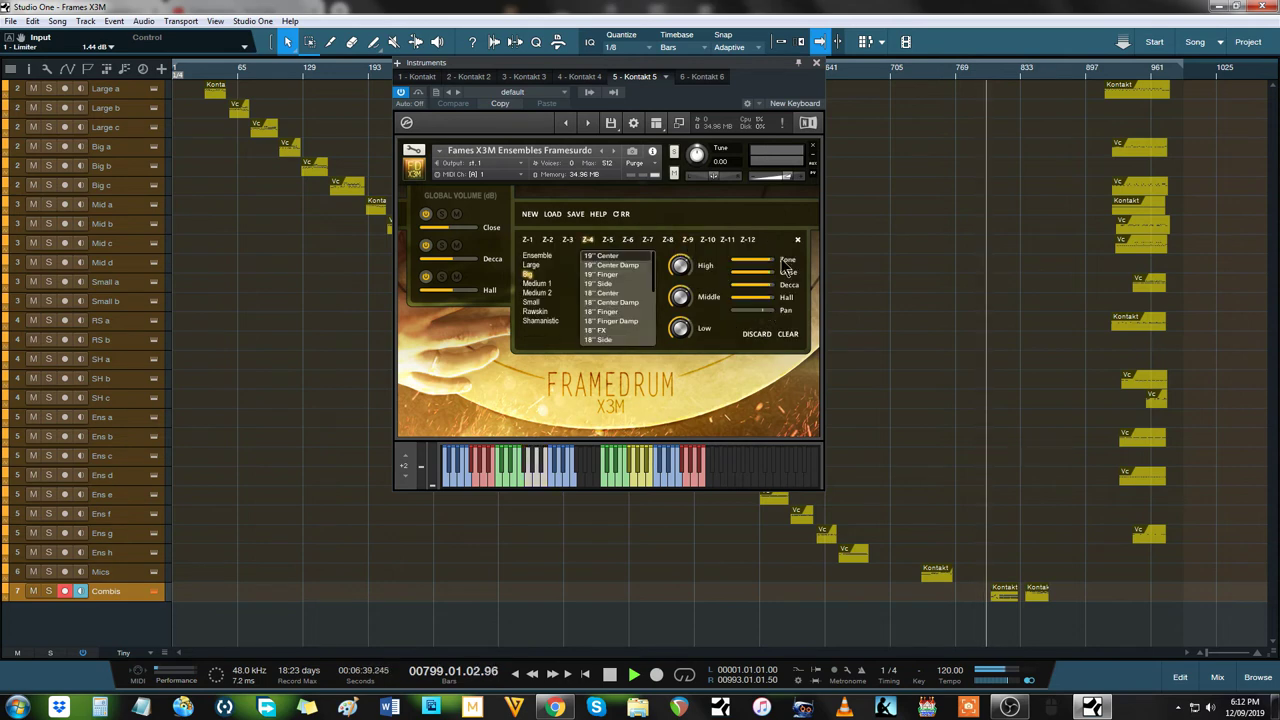
left_click(798, 243)
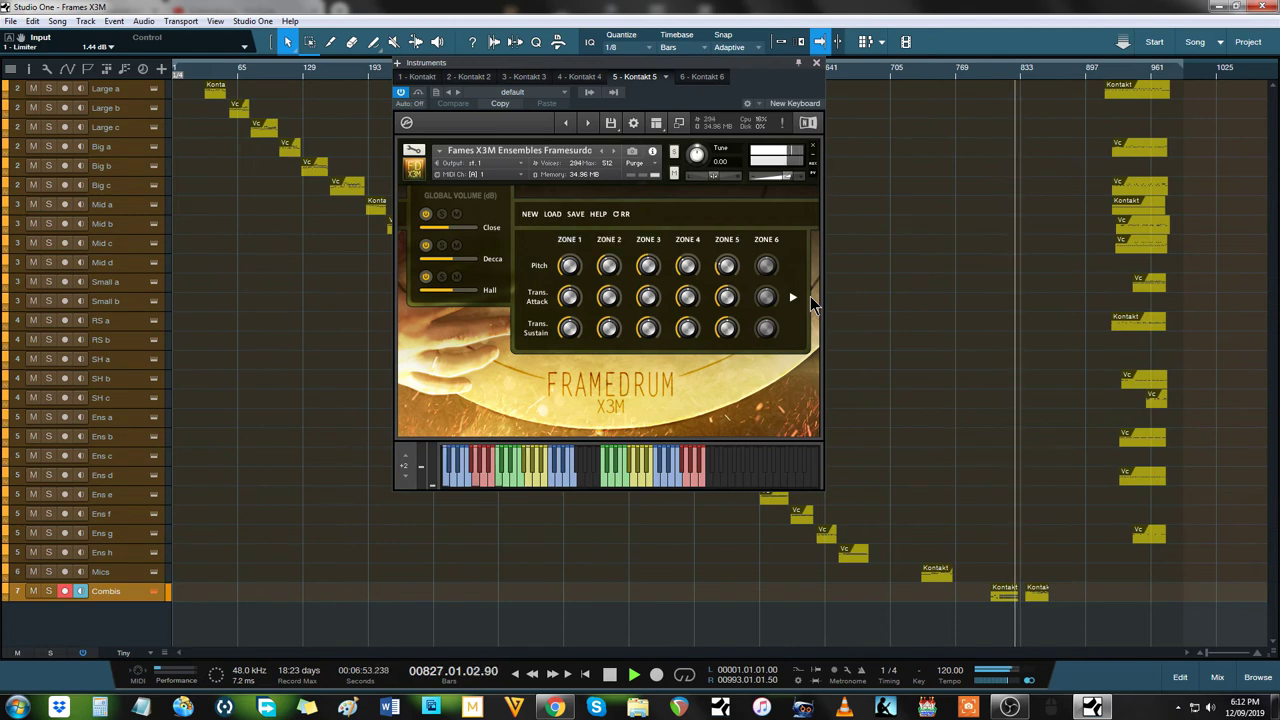
left_click(792, 298)
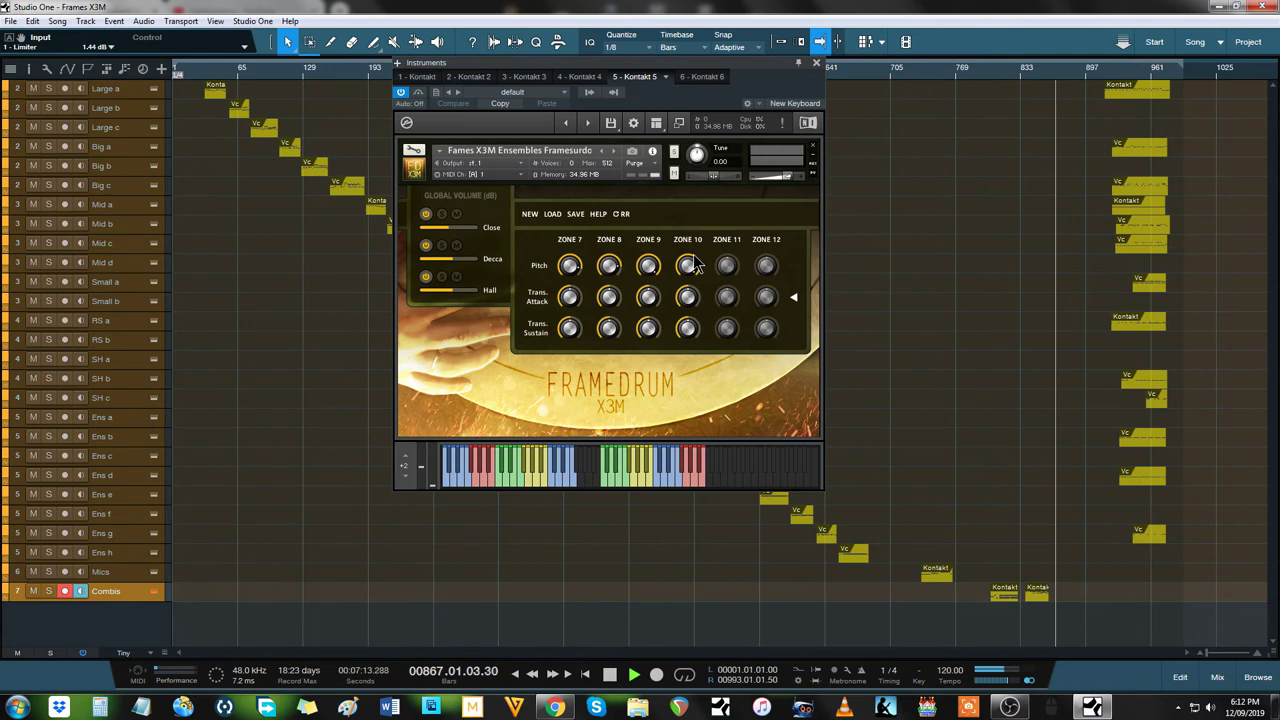
Cycle Kontakt 3, 2 and 1 back to their first patches: Rawskin Damascus, Medium 16 Inch and Large 21 Inch.
left_click(585, 77)
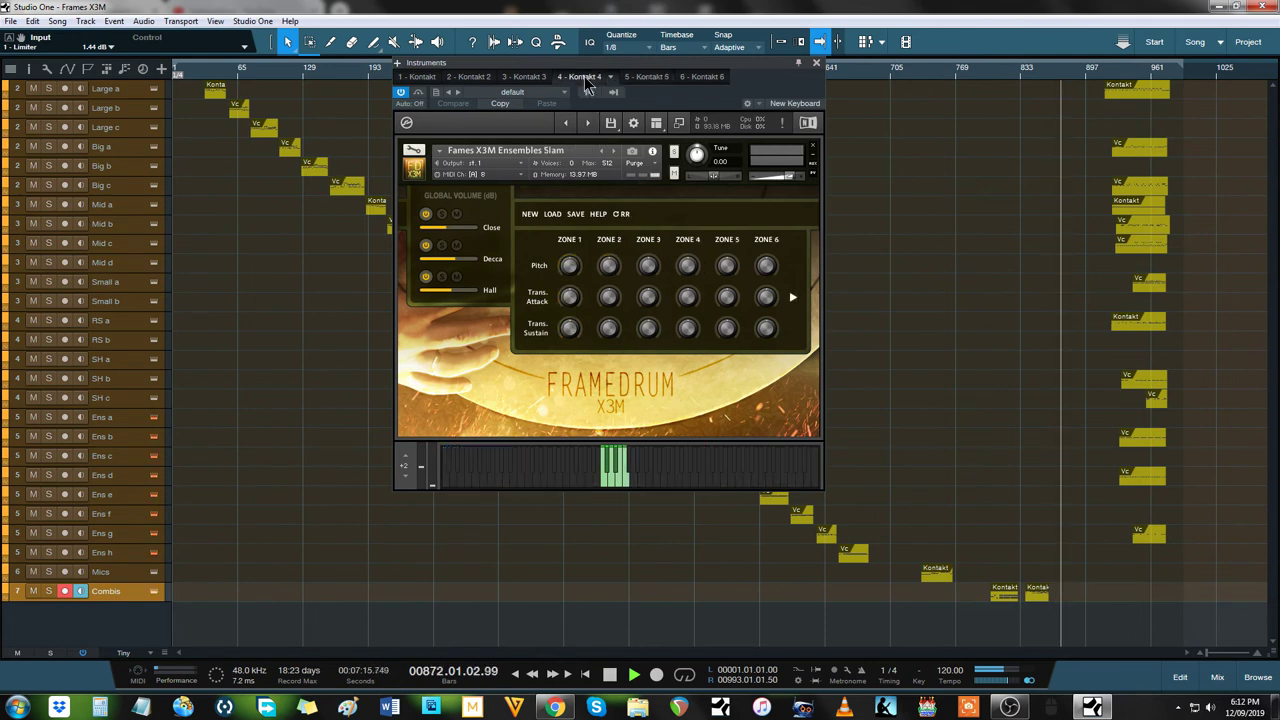
left_click(531, 79)
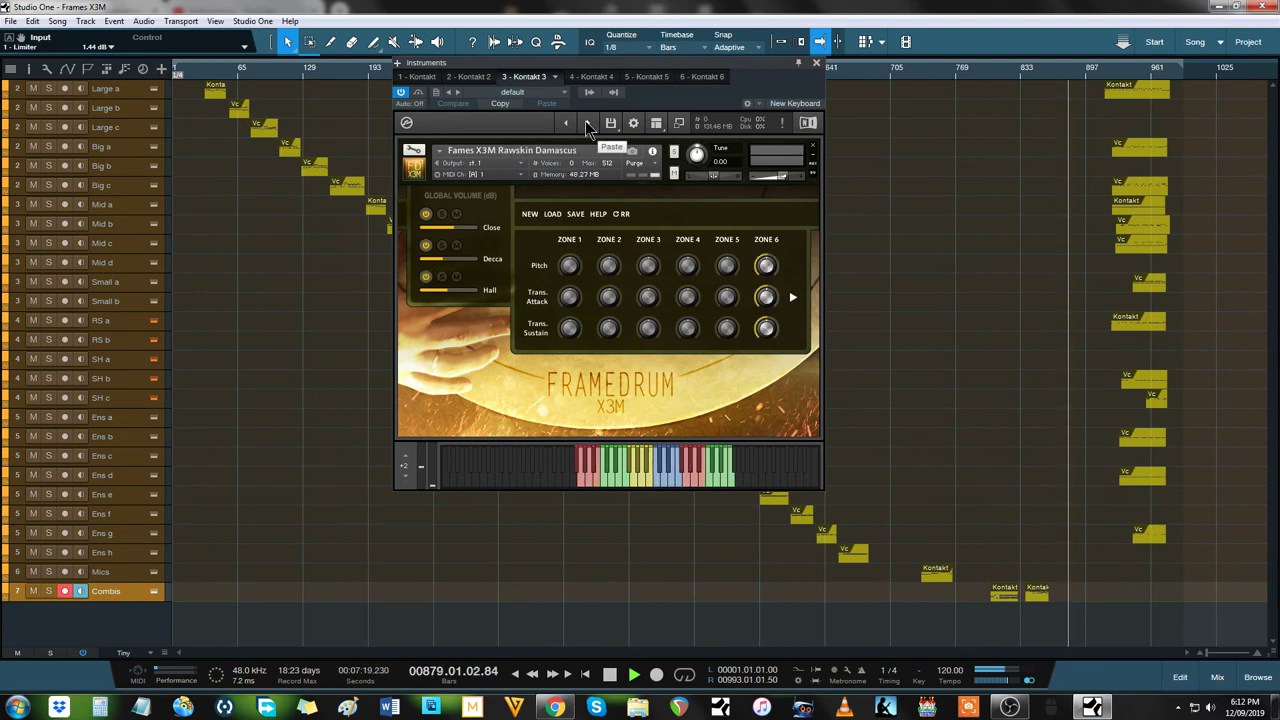
left_click(470, 77)
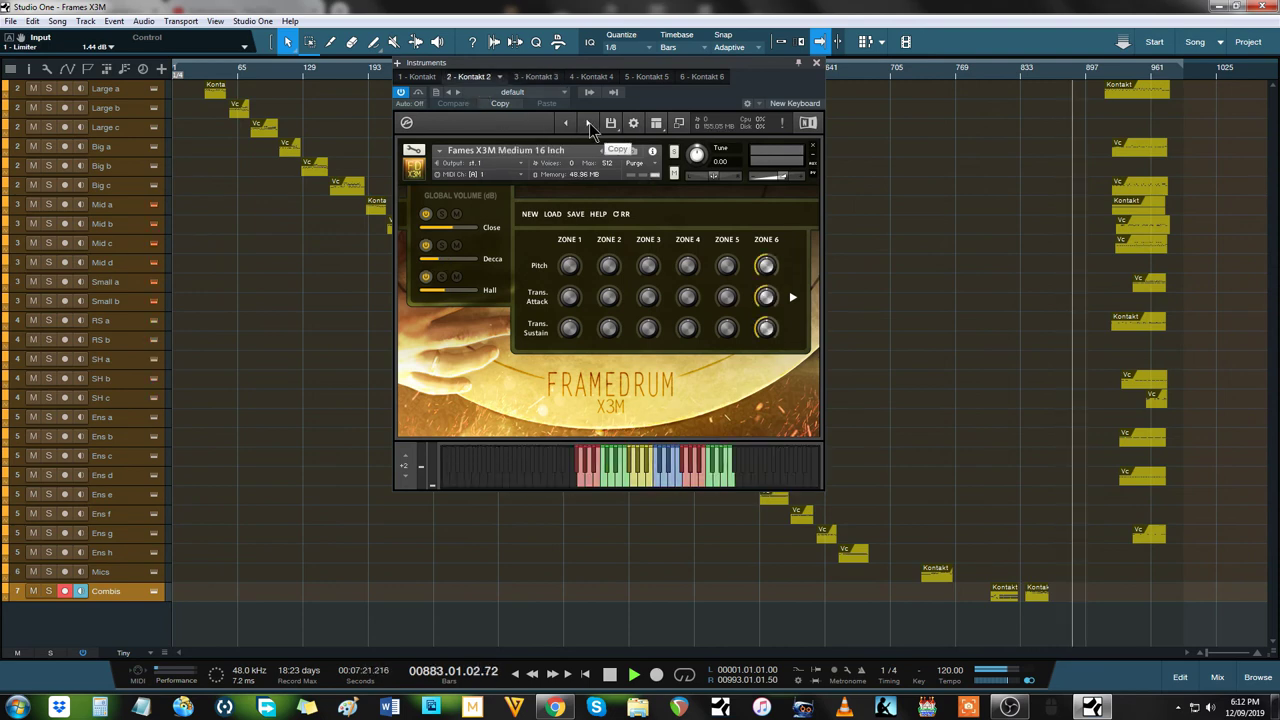
left_click(421, 77)
left_click(585, 123)
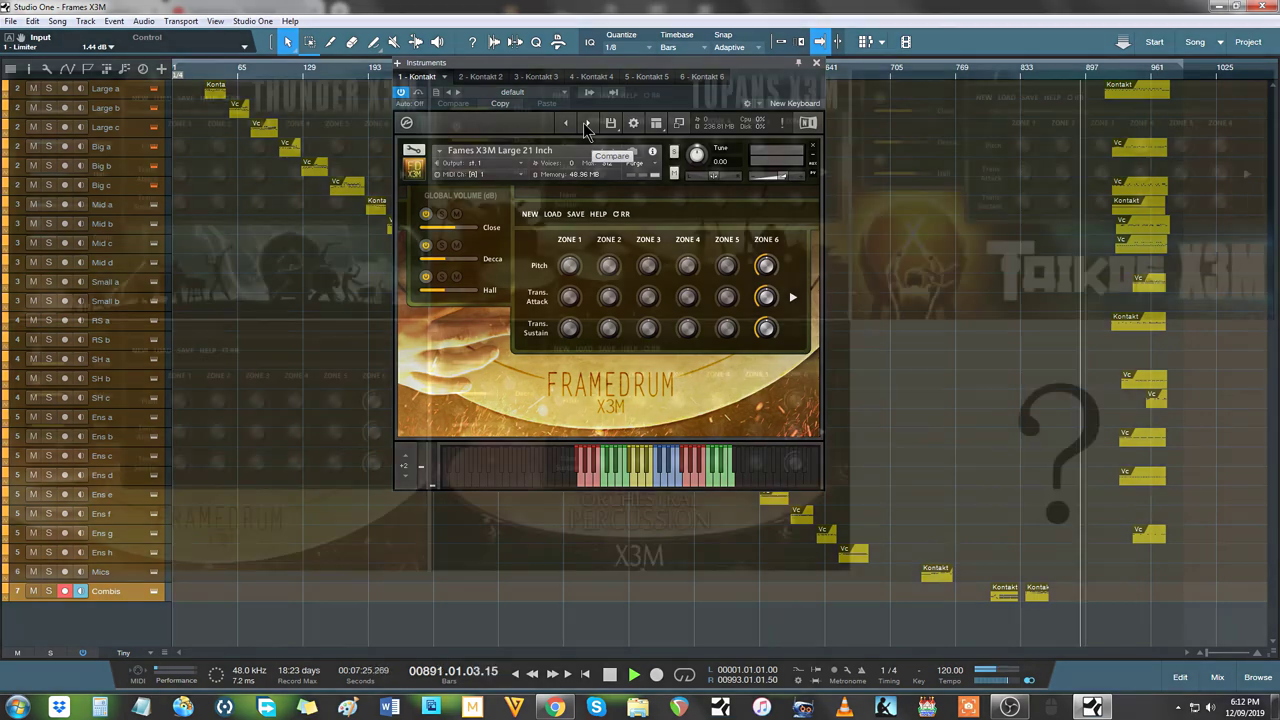